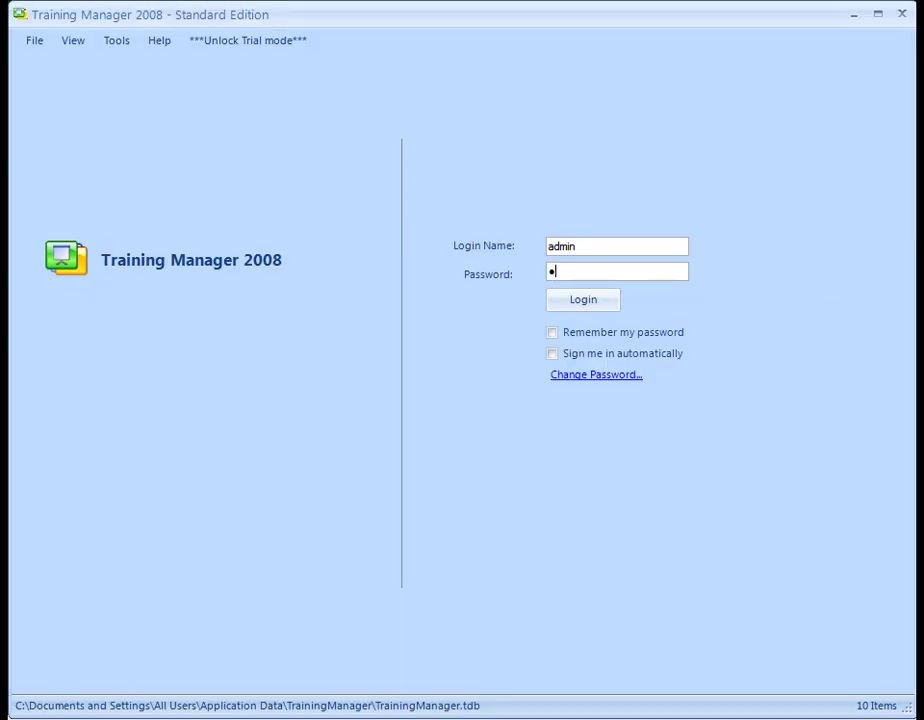
pyautogui.press('Return')
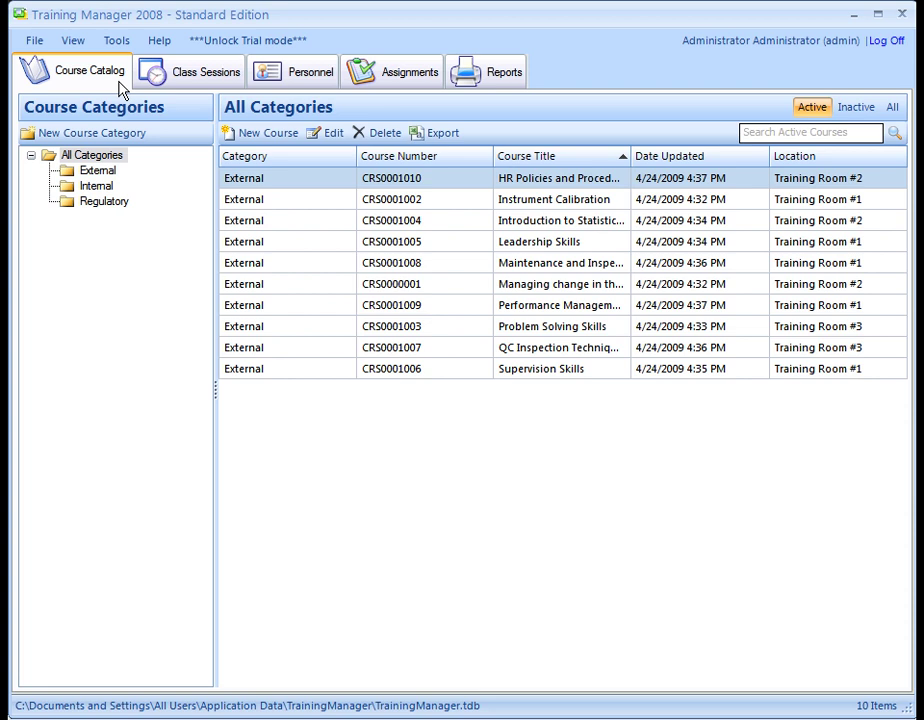
pyautogui.click(205, 88)
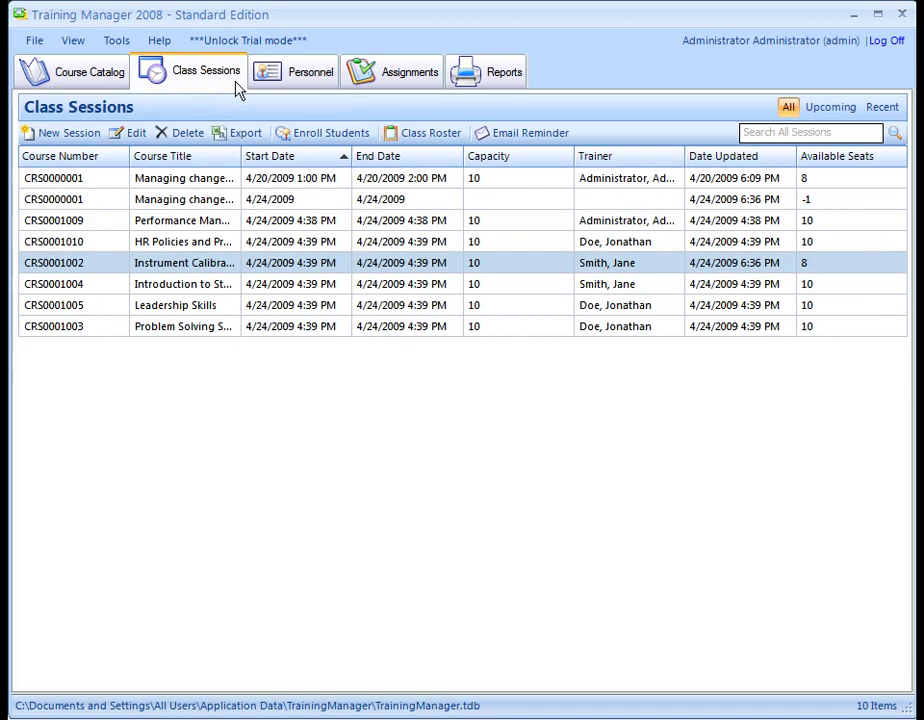
pyautogui.click(310, 88)
pyautogui.click(427, 88)
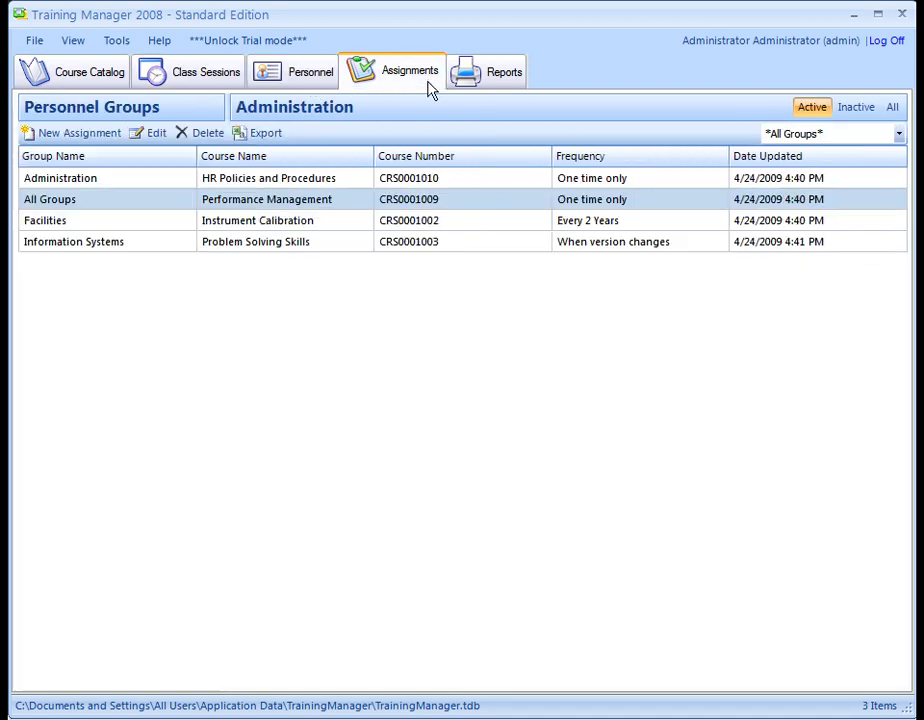
pyautogui.click(505, 78)
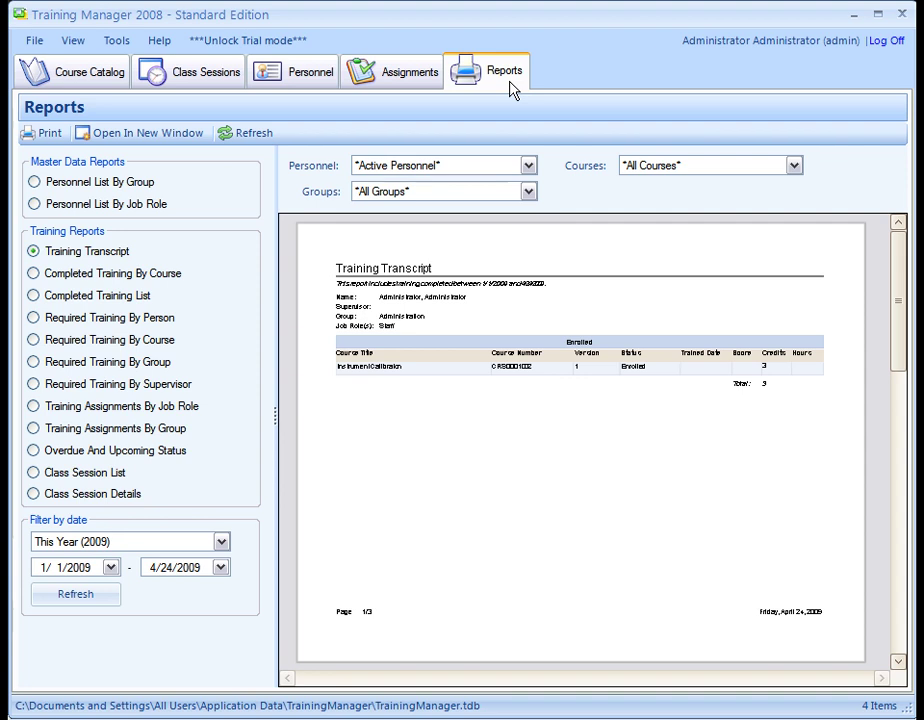
# Return to the Course Catalog and filter to External, checking Internal briefly before going back.
pyautogui.click(120, 70)
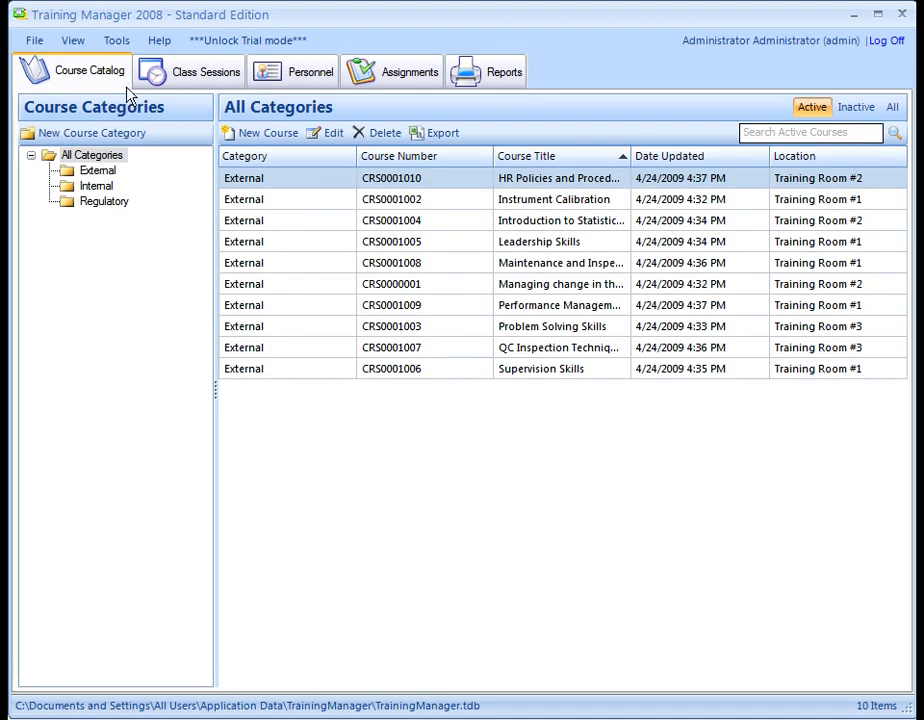
pyautogui.click(108, 175)
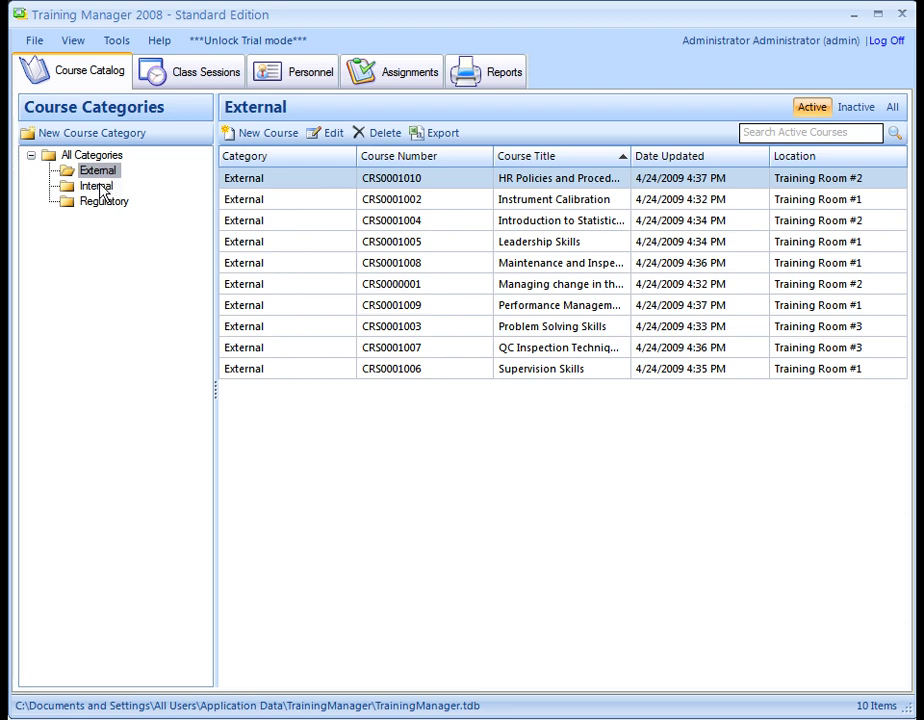
pyautogui.click(84, 189)
pyautogui.click(98, 174)
# Search active courses for 'q' and open the QC Inspection Techniques course record.
pyautogui.click(855, 131)
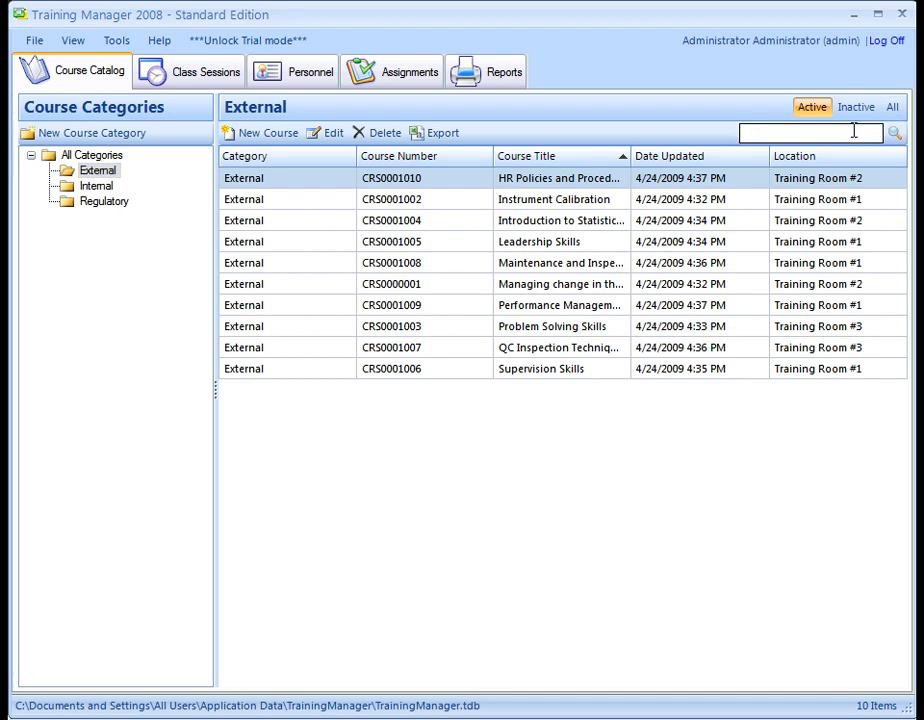
pyautogui.write('q')
pyautogui.doubleClick(722, 178)
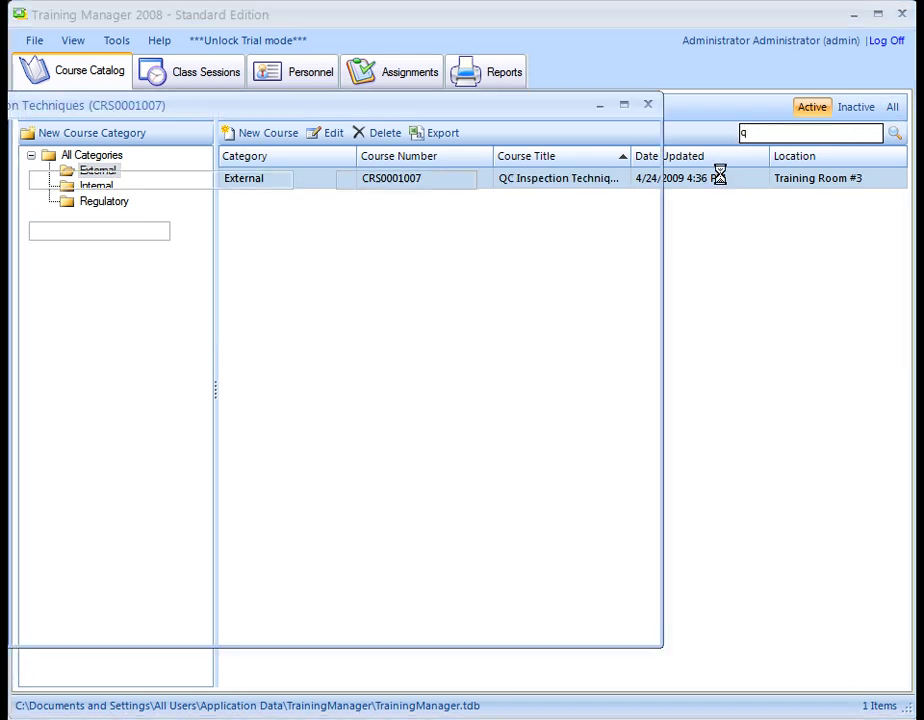
pyautogui.moveTo(577, 104); pyautogui.dragTo(640, 105)
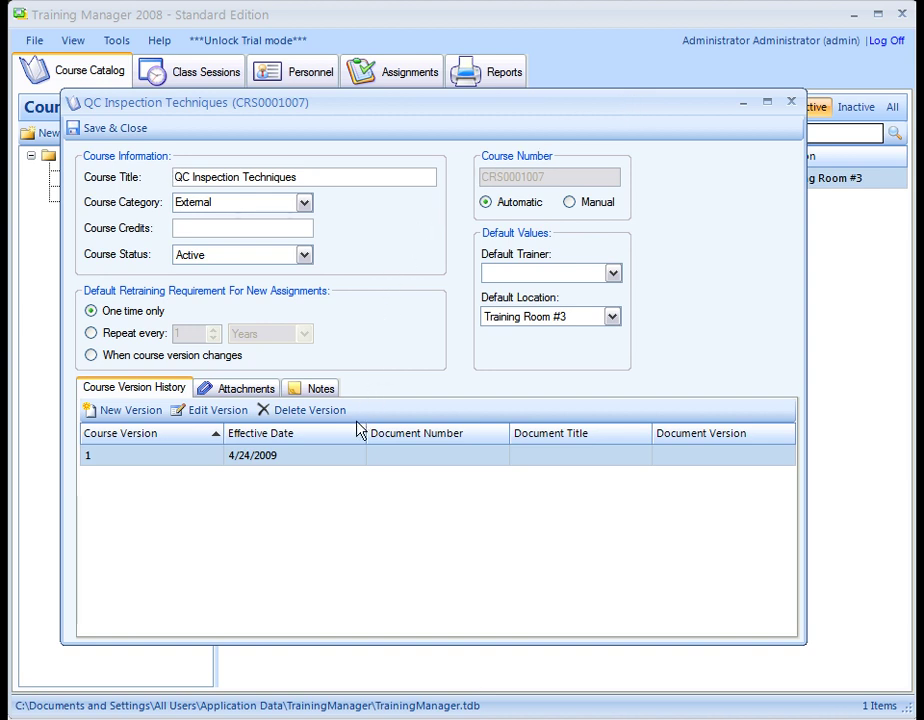
# View course version 1 details, then close the version and course windows.
pyautogui.doubleClick(343, 462)
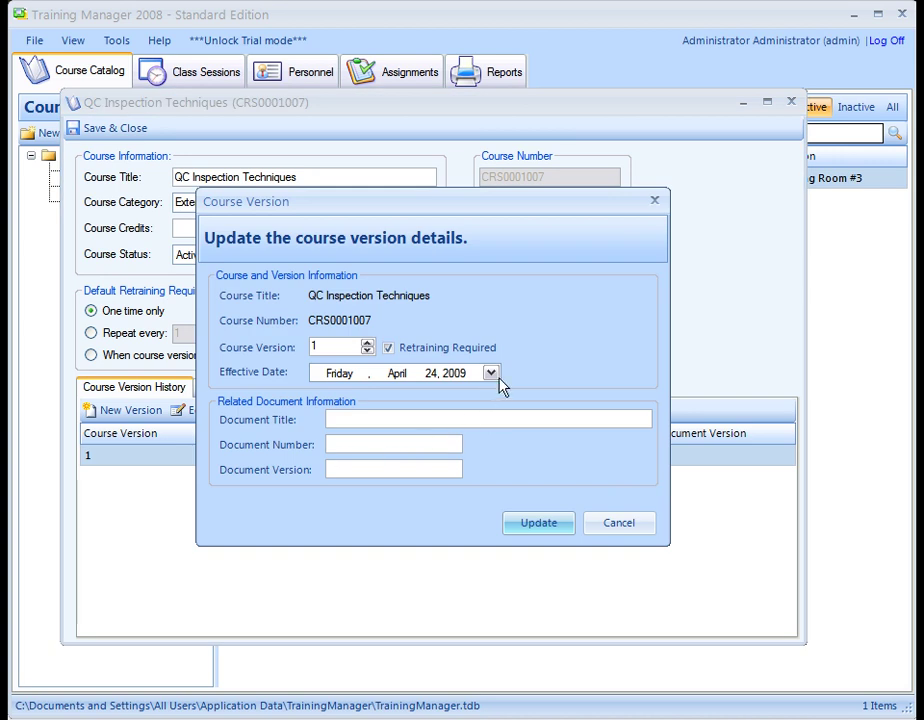
pyautogui.click(655, 201)
pyautogui.click(790, 103)
# On Class Sessions, open Instrument Calibration session 1004, review its two students, and close it.
pyautogui.click(218, 80)
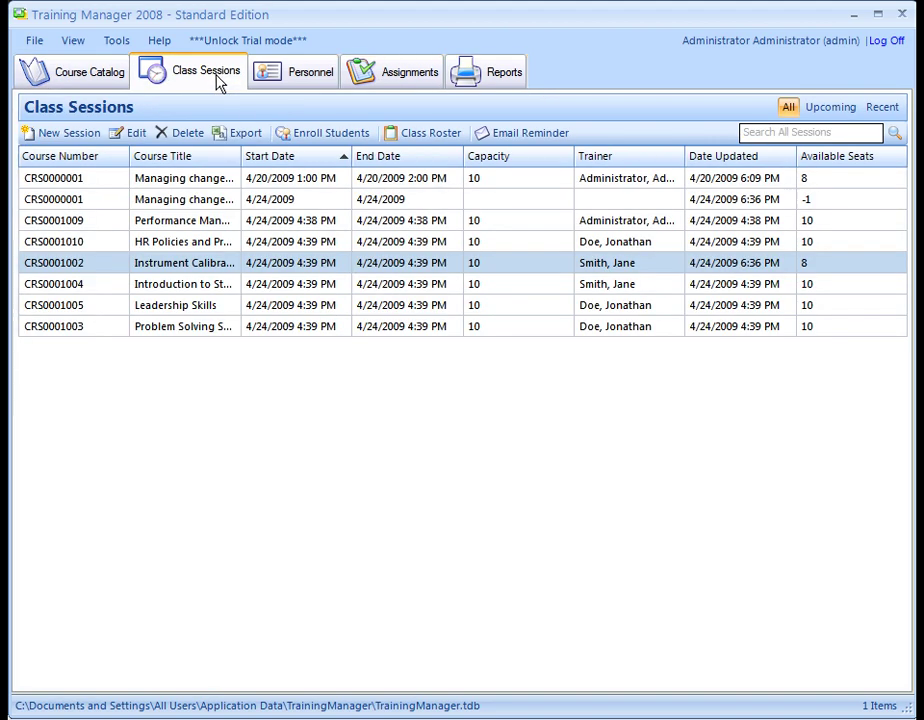
pyautogui.doubleClick(511, 263)
pyautogui.moveTo(473, 170); pyautogui.dragTo(596, 151)
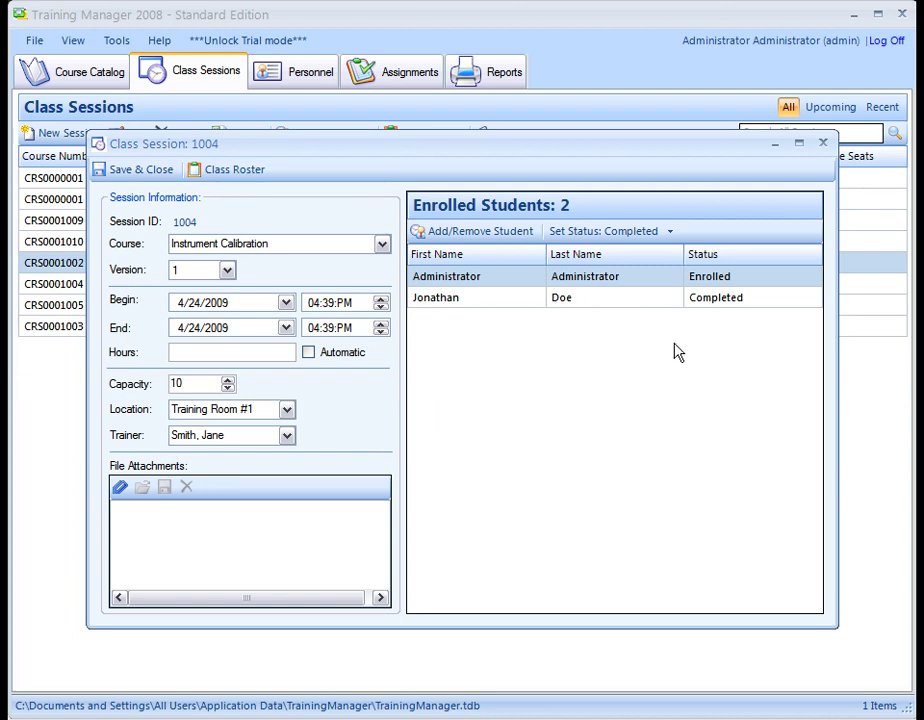
pyautogui.click(822, 143)
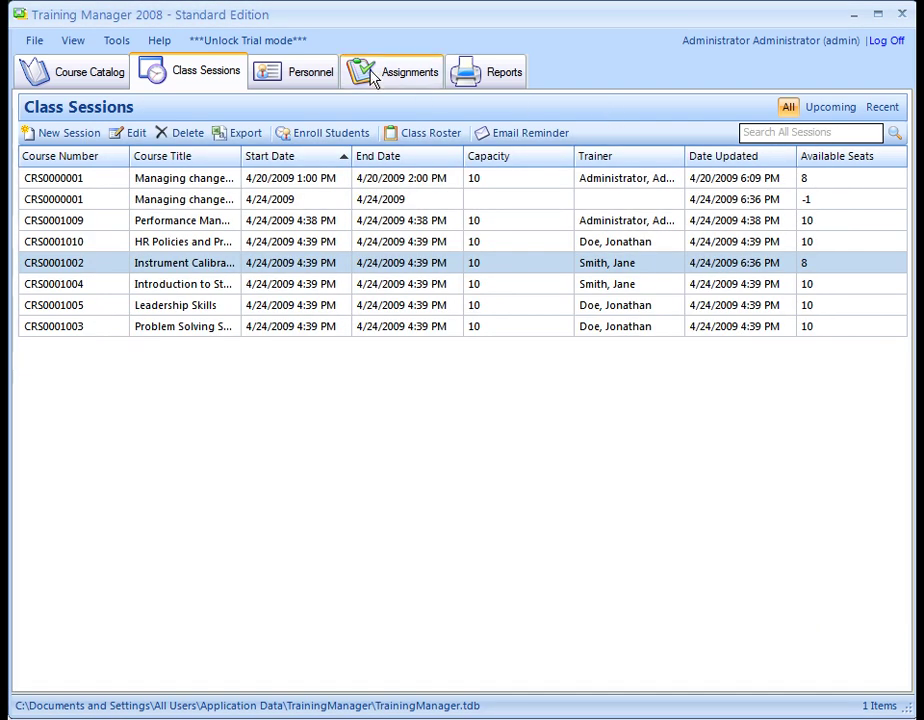
# Open the second Administration employee's record, review Transcript, Training Plan and General tabs, then close it.
pyautogui.click(316, 74)
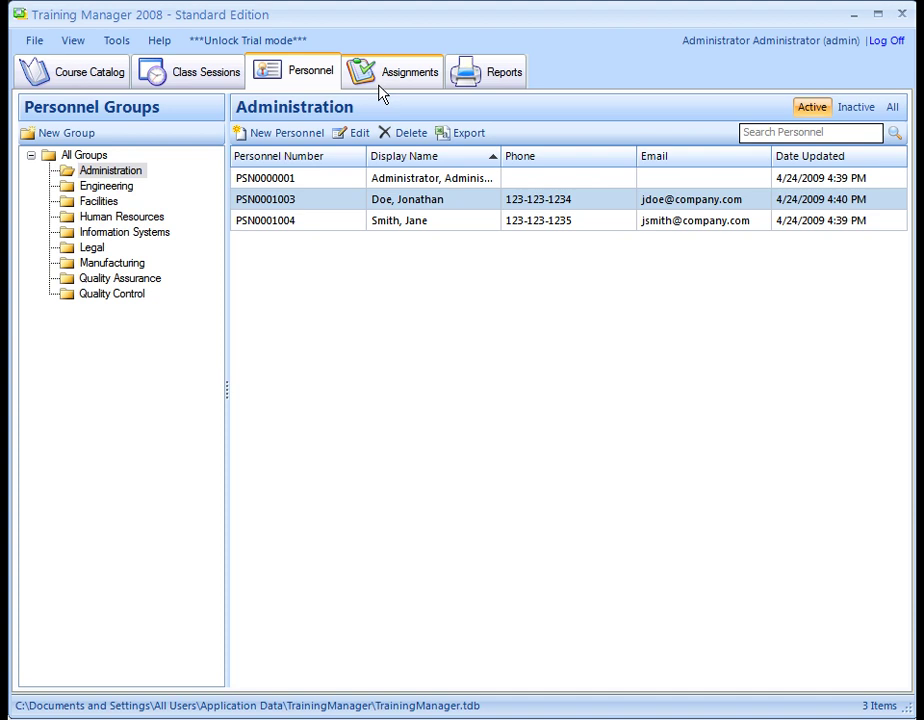
pyautogui.doubleClick(483, 203)
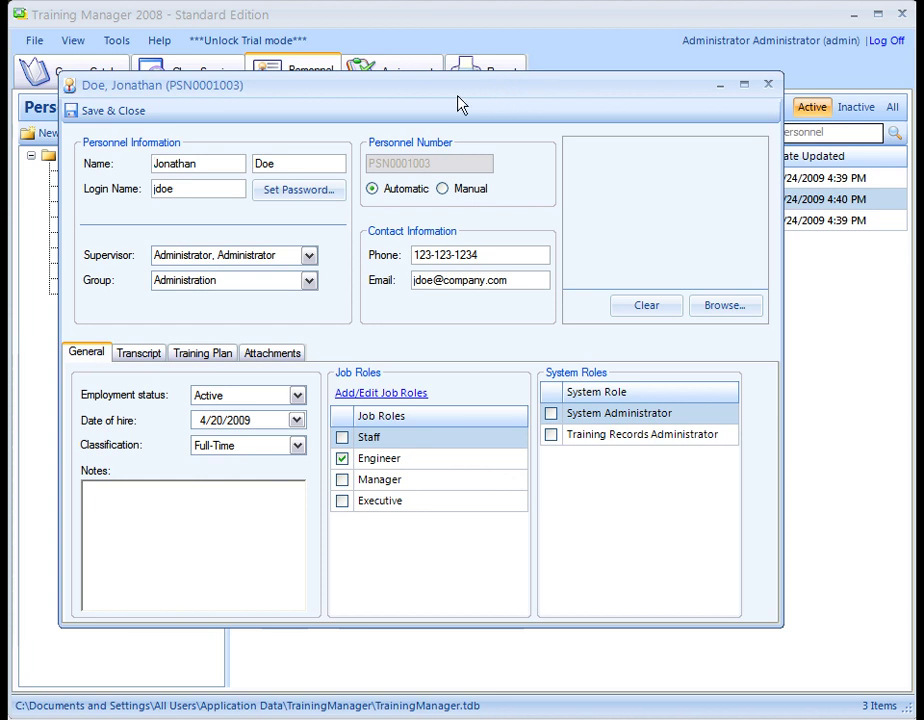
pyautogui.click(135, 357)
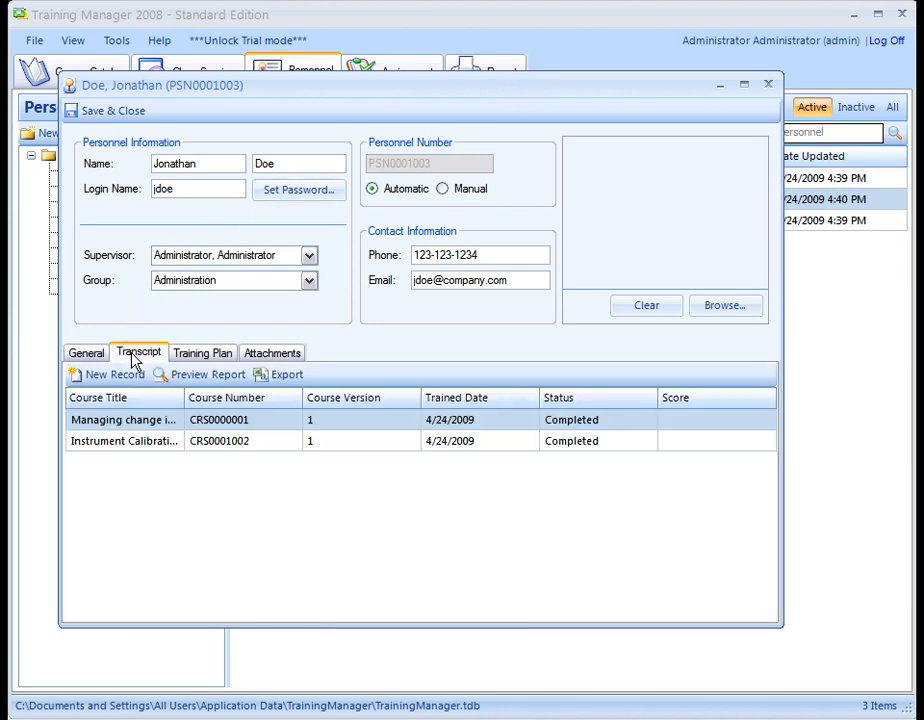
pyautogui.click(193, 364)
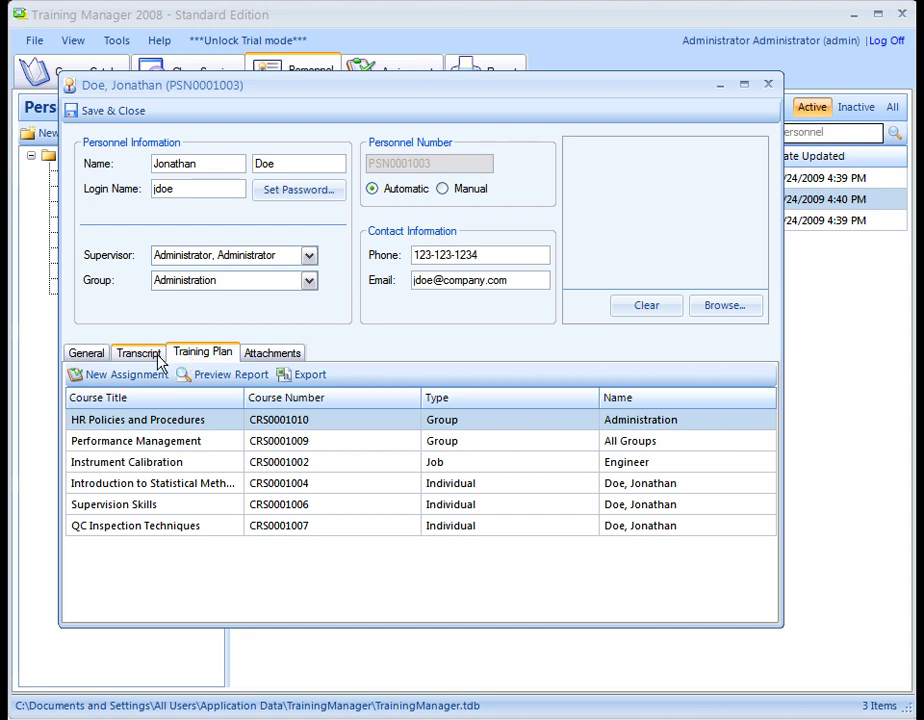
pyautogui.click(103, 356)
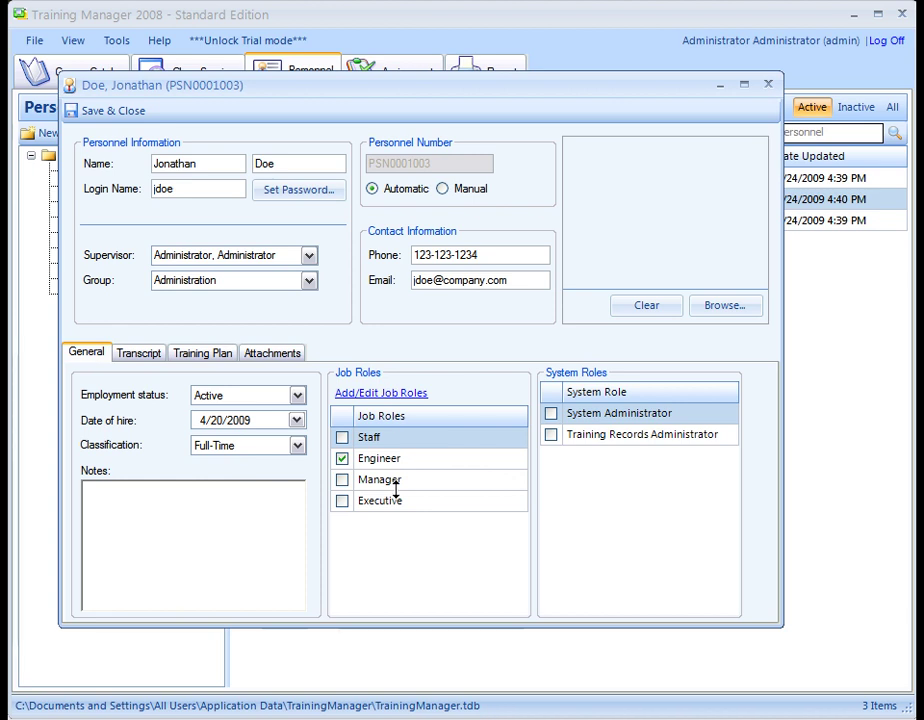
pyautogui.click(772, 87)
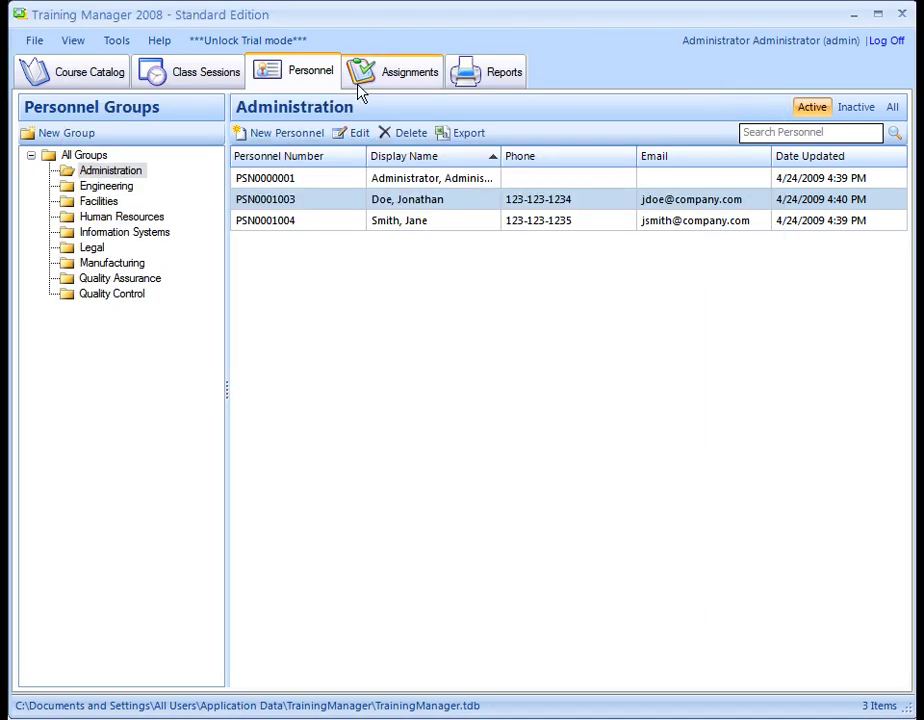
# On Assignments, view the lists by Job Role, Individual, then Group.
pyautogui.click(361, 92)
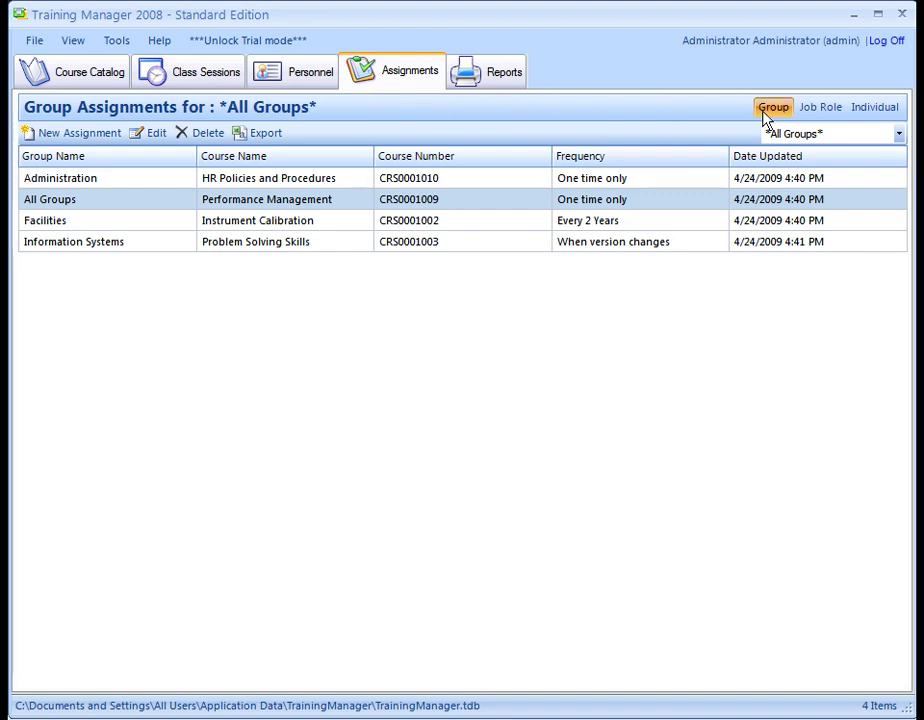
pyautogui.click(812, 117)
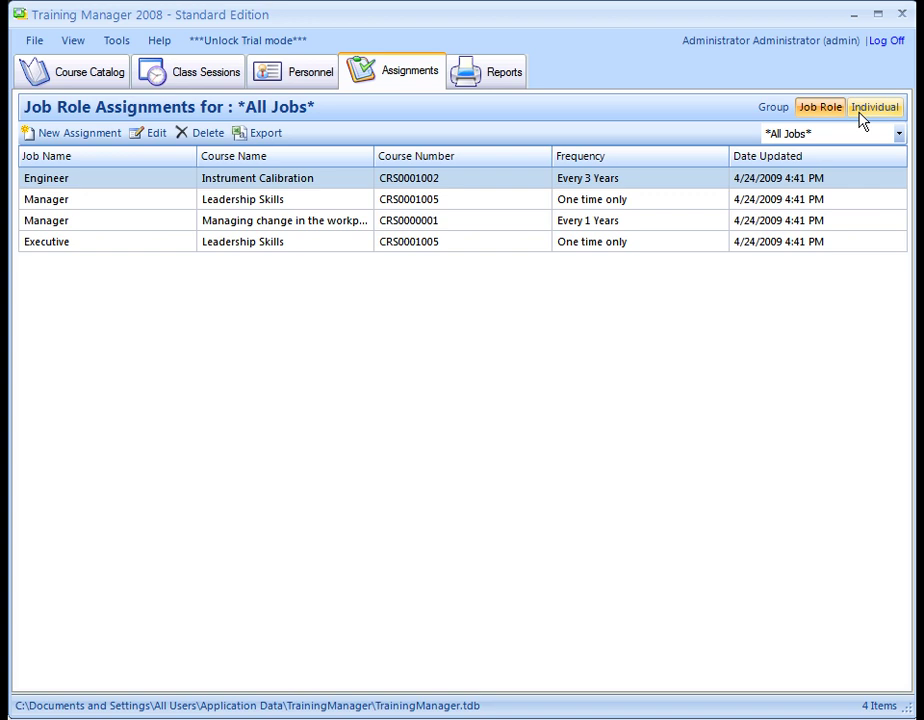
pyautogui.click(862, 117)
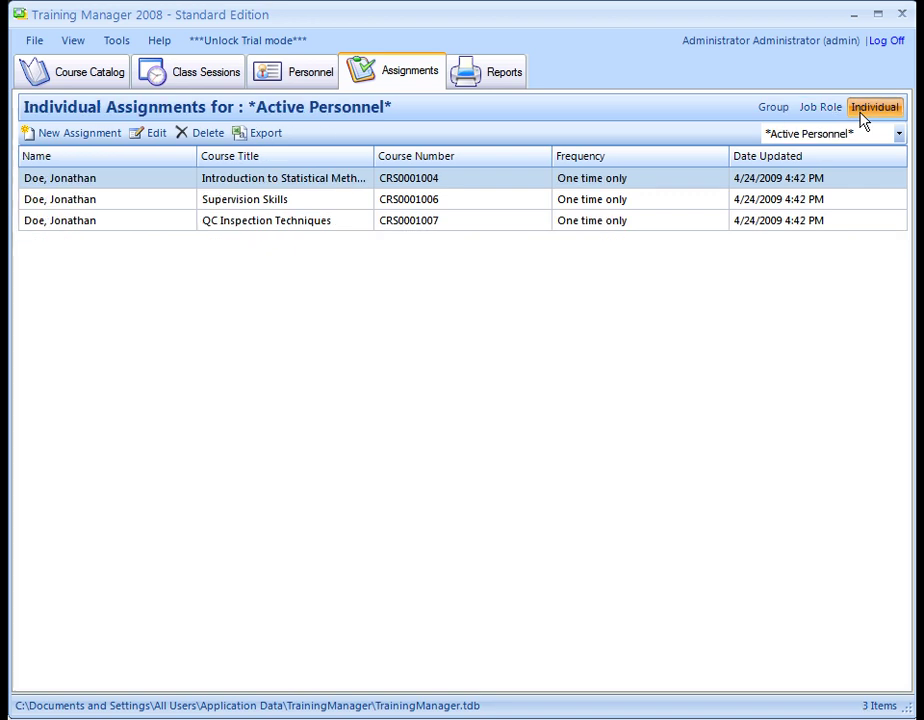
pyautogui.click(780, 108)
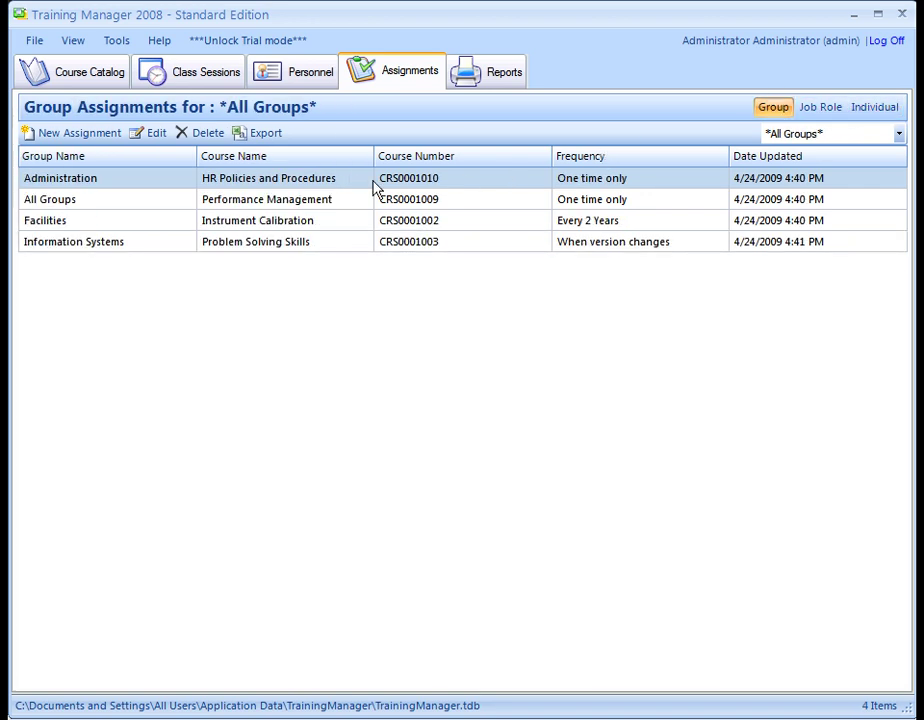
# Try 3-month retraining with retrain-on-version-change for Performance Management, cancel, then go to Reports.
pyautogui.doubleClick(322, 203)
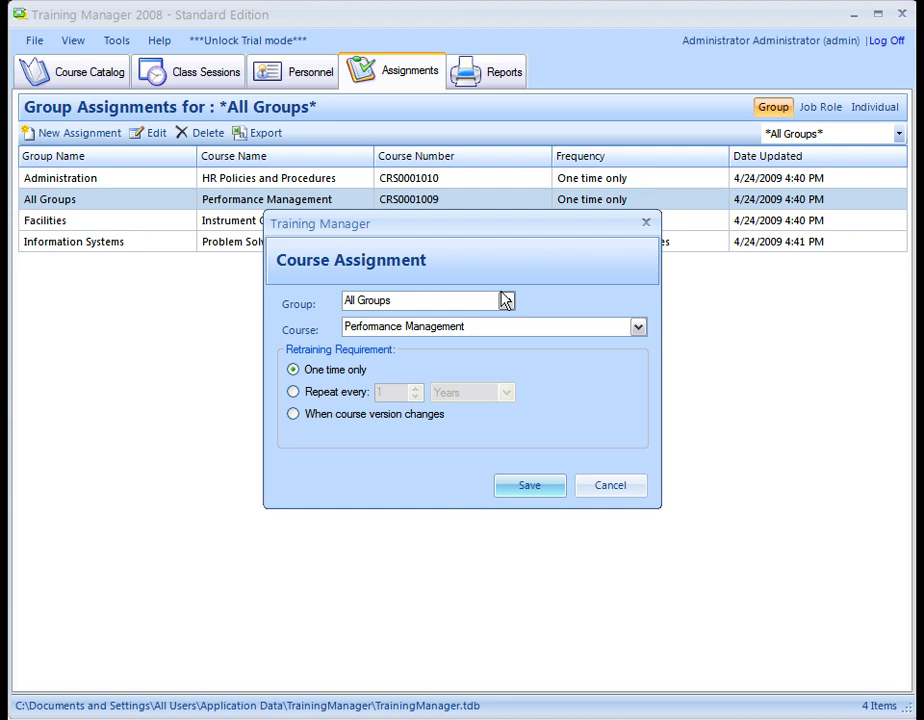
pyautogui.click(353, 393)
pyautogui.click(470, 397)
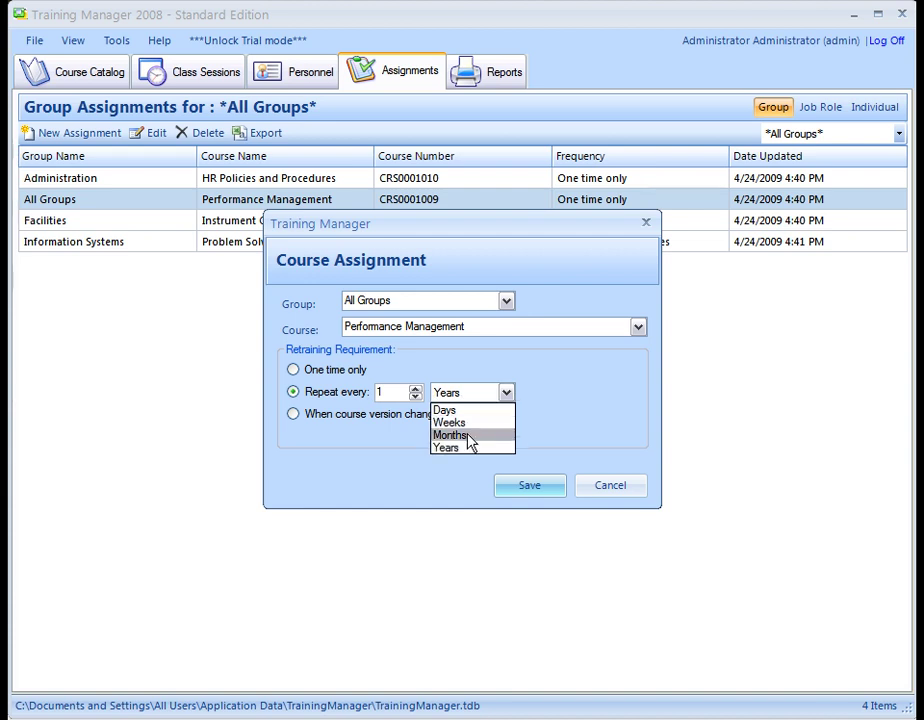
pyautogui.click(468, 437)
pyautogui.click(415, 389)
pyautogui.click(415, 389)
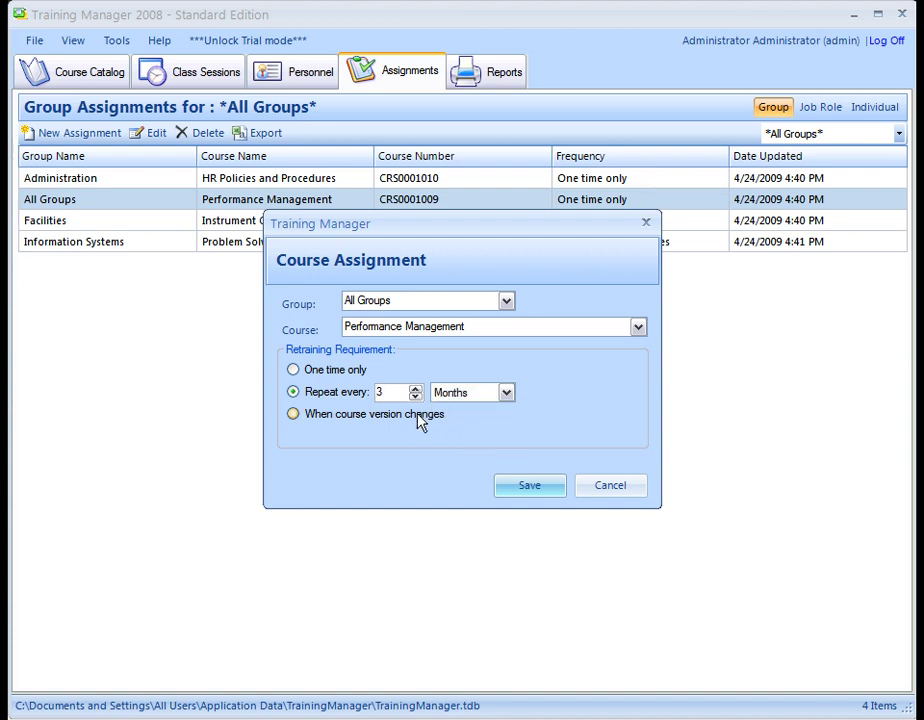
pyautogui.click(420, 421)
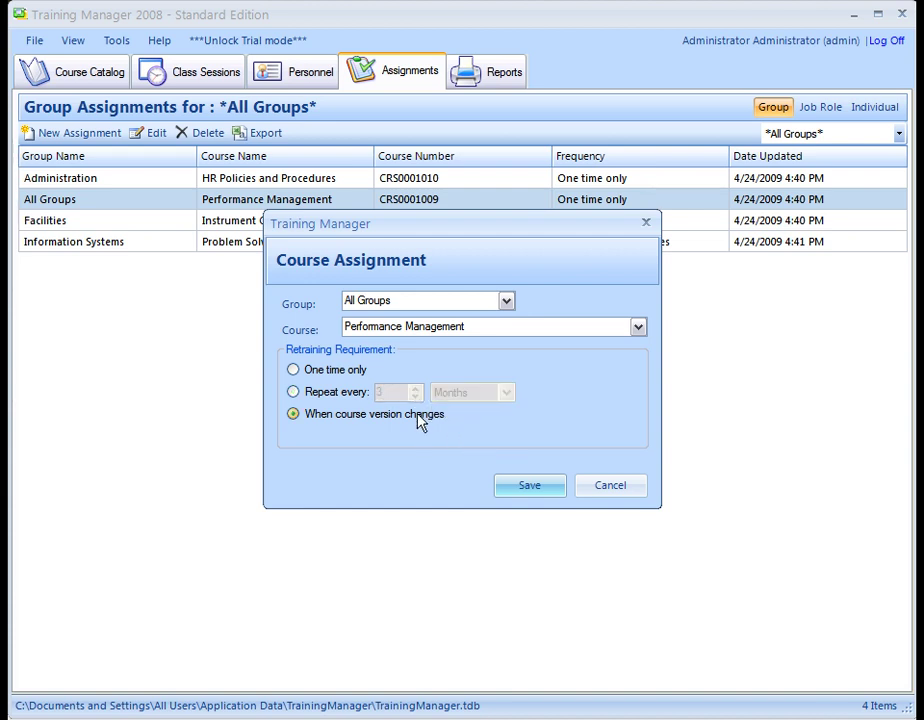
pyautogui.click(610, 486)
pyautogui.click(507, 88)
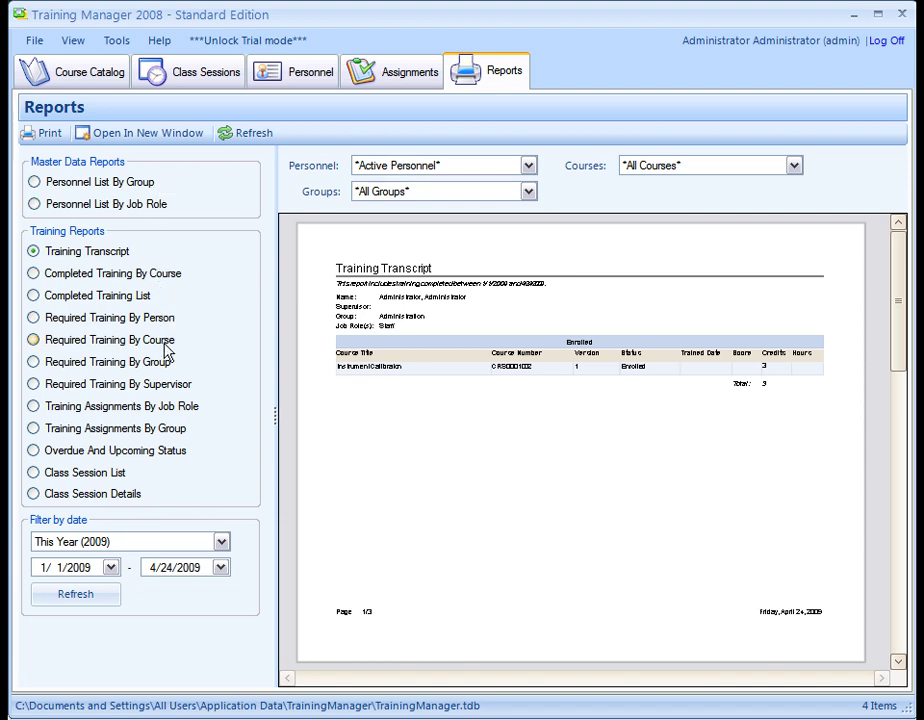
# Preview the Overdue And Upcoming Status report, zooming into its Status column and back out.
pyautogui.click(80, 450)
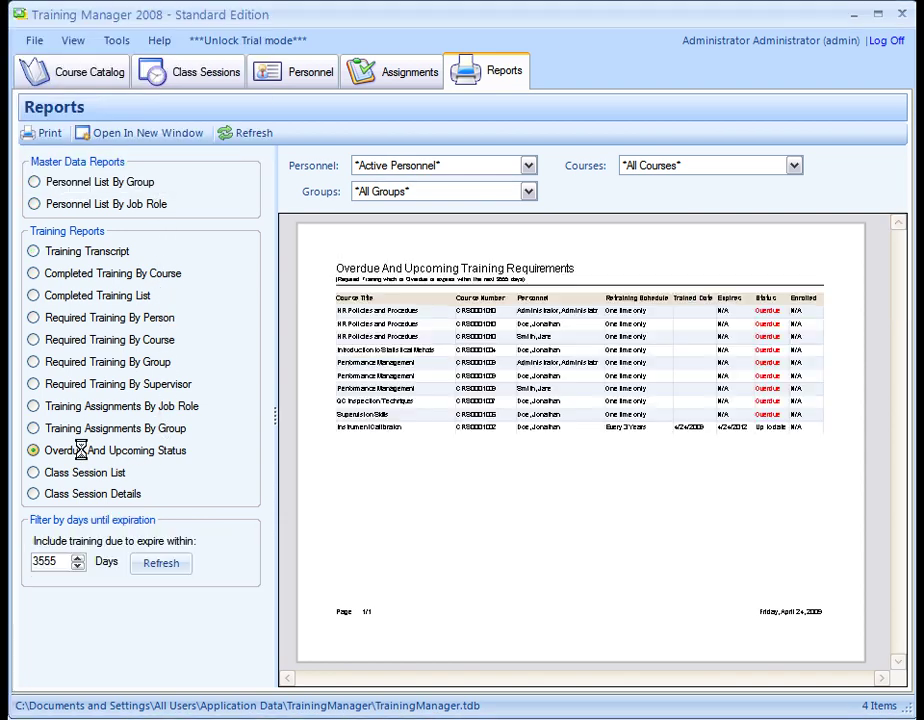
pyautogui.click(763, 333)
pyautogui.click(763, 333)
# Sign the administrator out using the Log Off link at the top right.
pyautogui.click(886, 41)
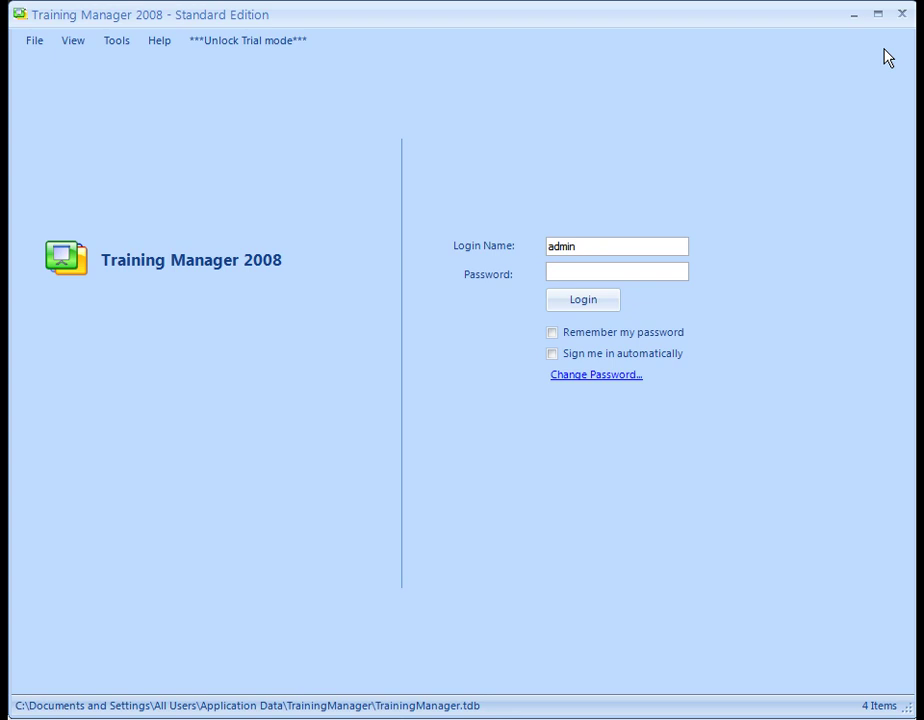